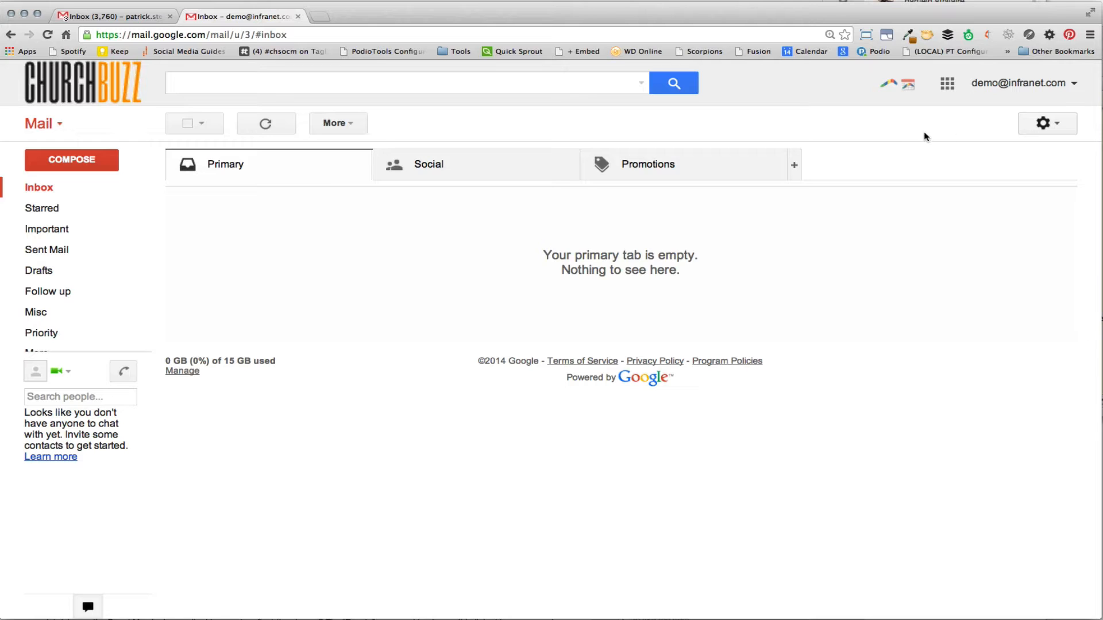
Step: Open the mail settings and go to the Accounts section to find the Send mail as options
click(1041, 125)
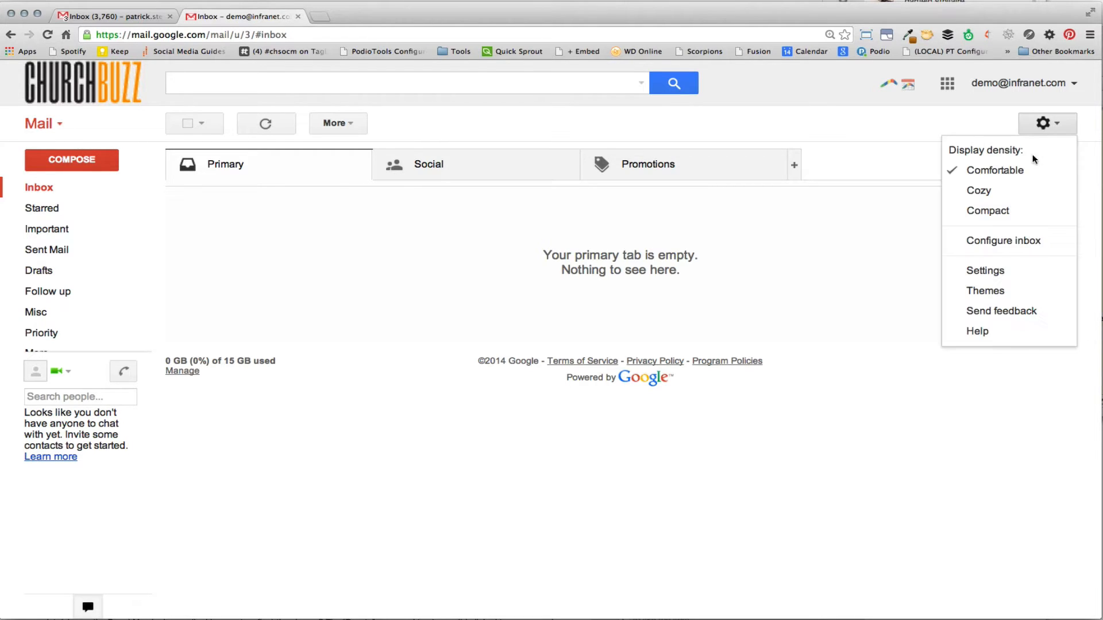
click(999, 271)
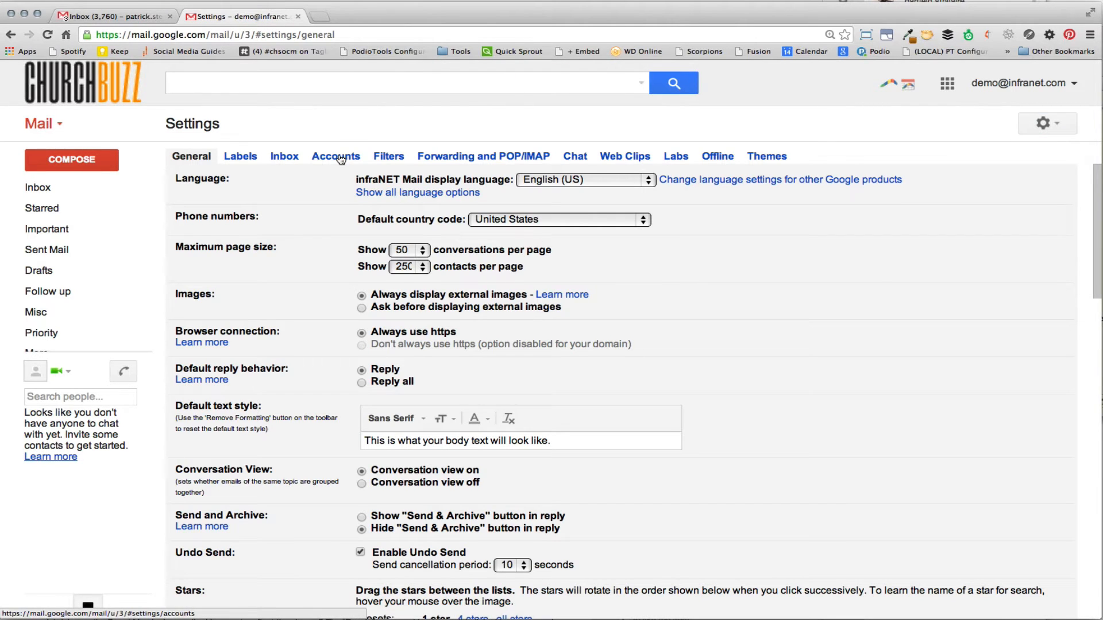
click(341, 157)
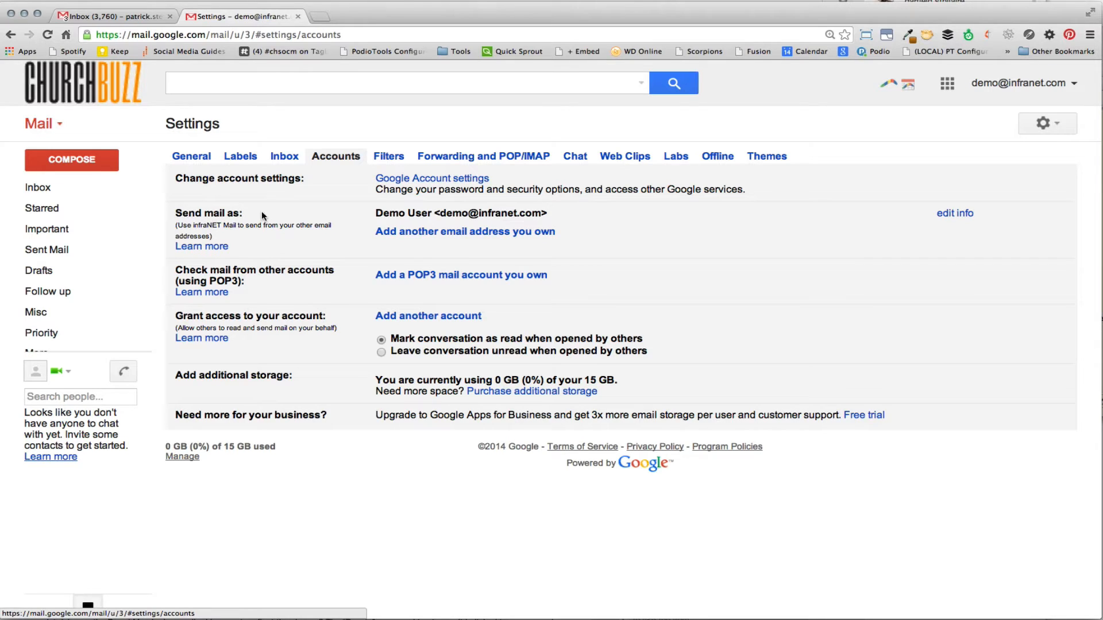
drag(176, 214, 242, 208)
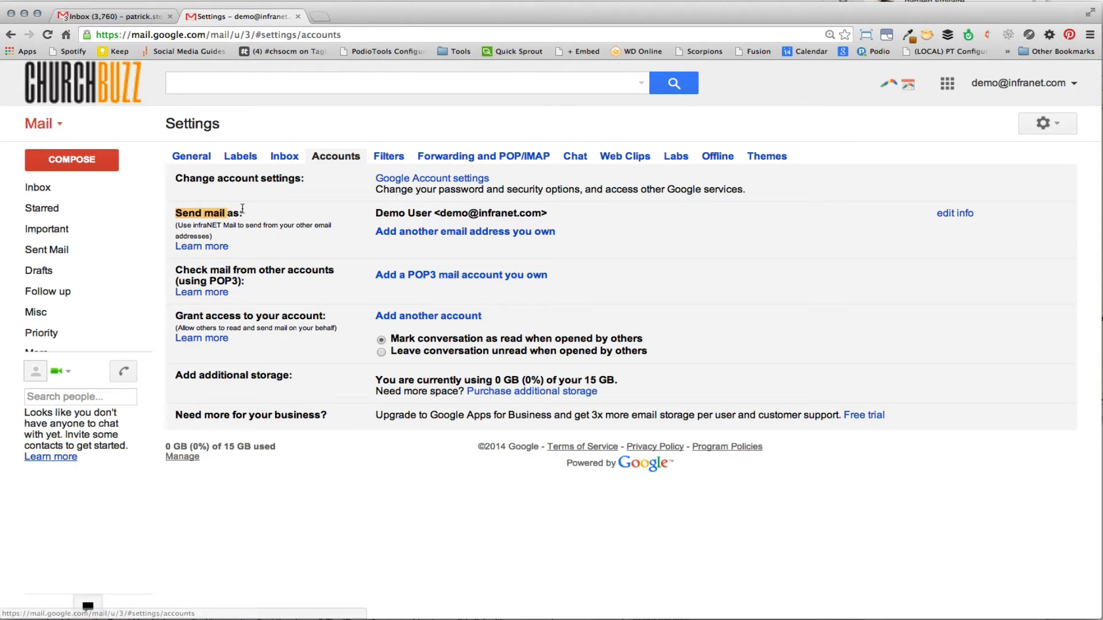
click(295, 213)
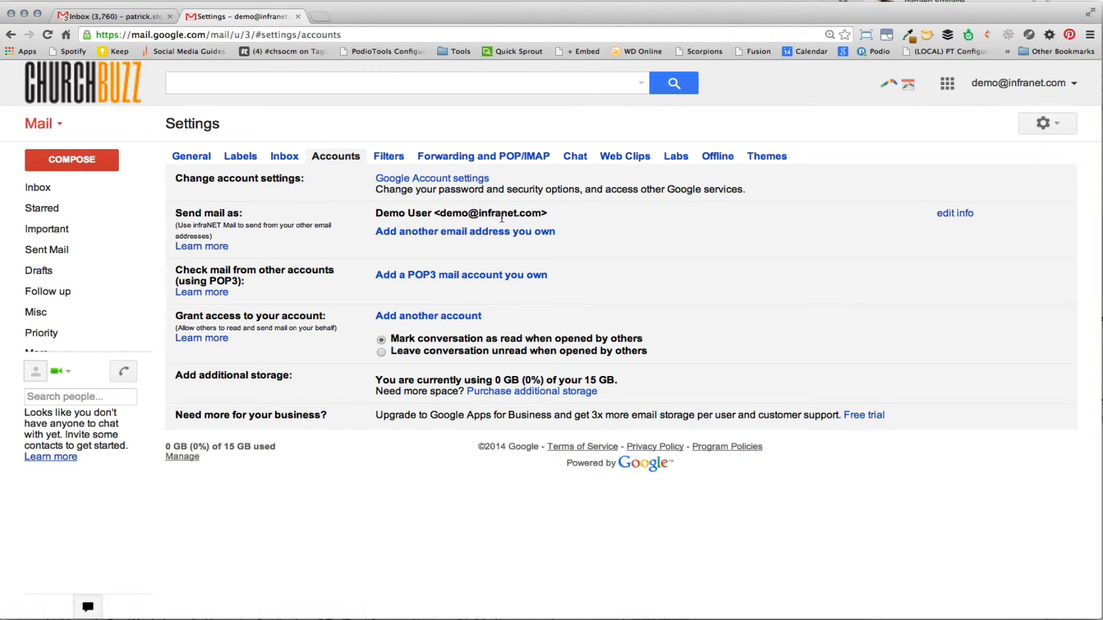
Step: Start adding another send-as e-mail address, enter the alias address with Treat as an alias checked, and continue
click(412, 232)
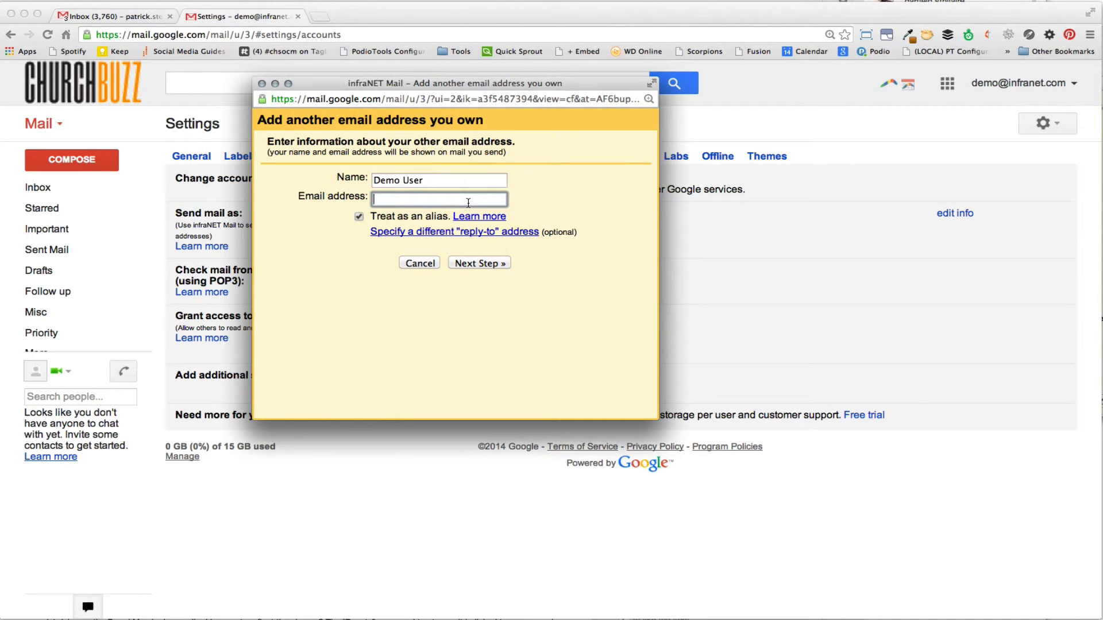
text(demo)
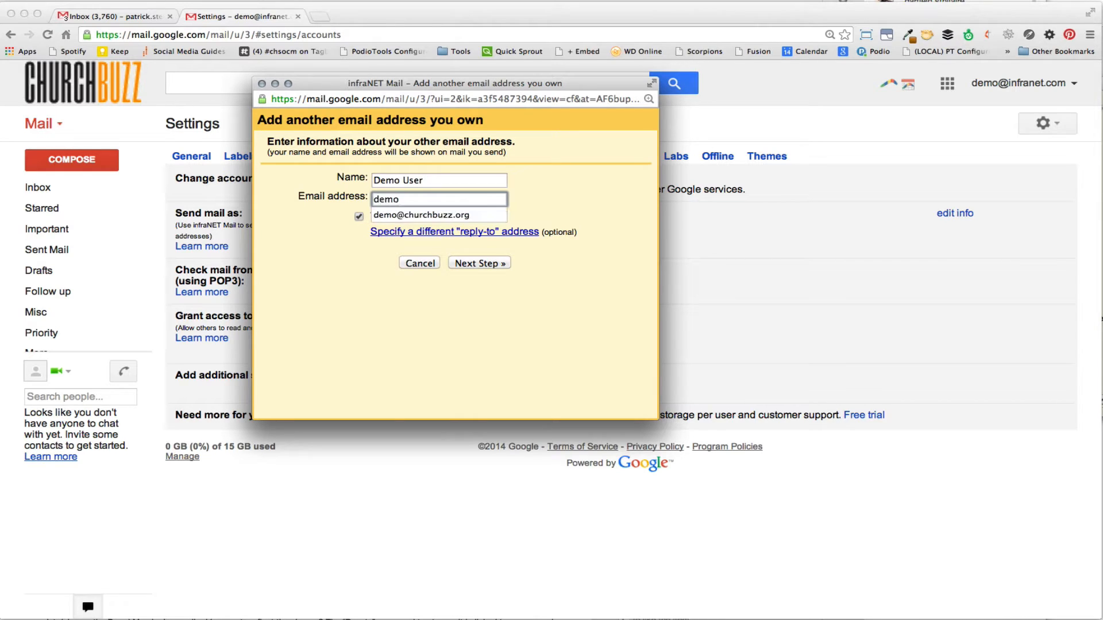
key(Down)
key(Return)
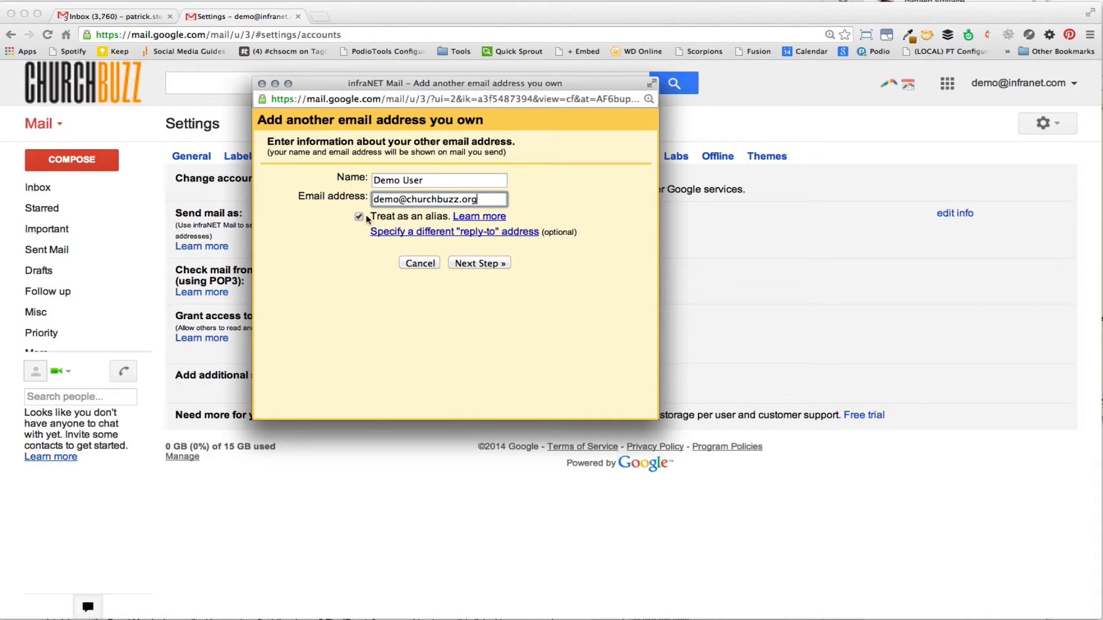
click(490, 264)
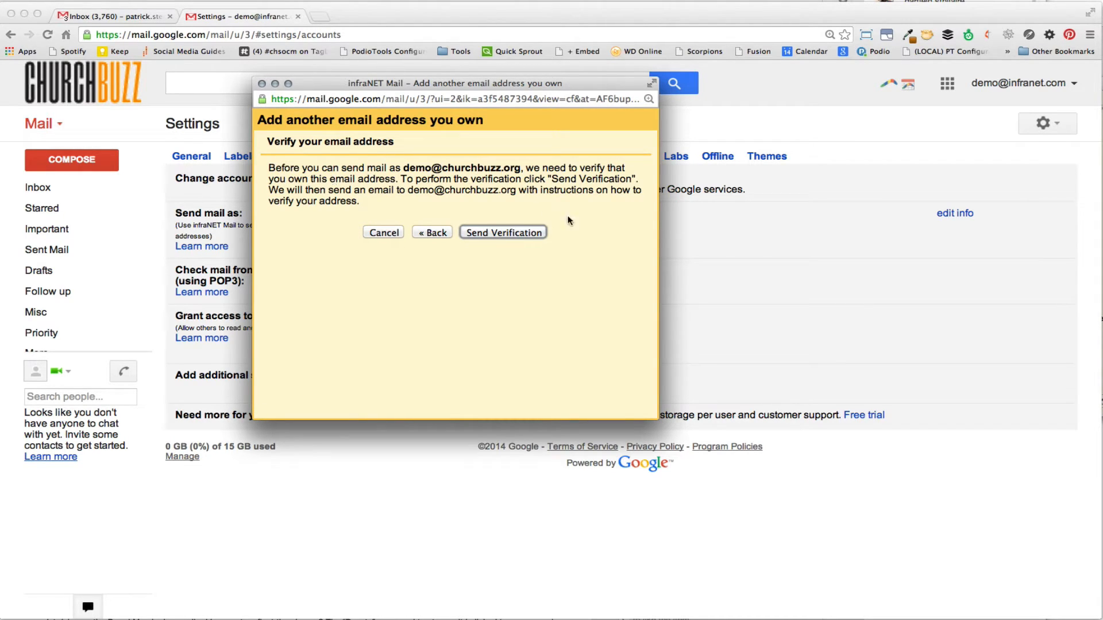
Step: Send the verification e-mail for the new address and close the window
click(501, 233)
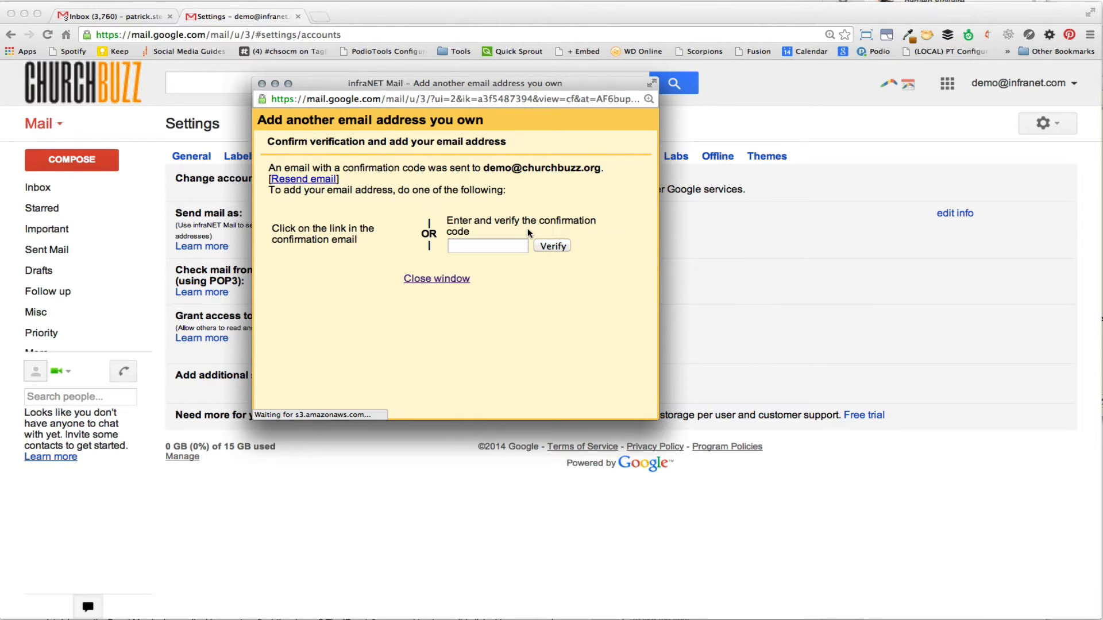
click(435, 279)
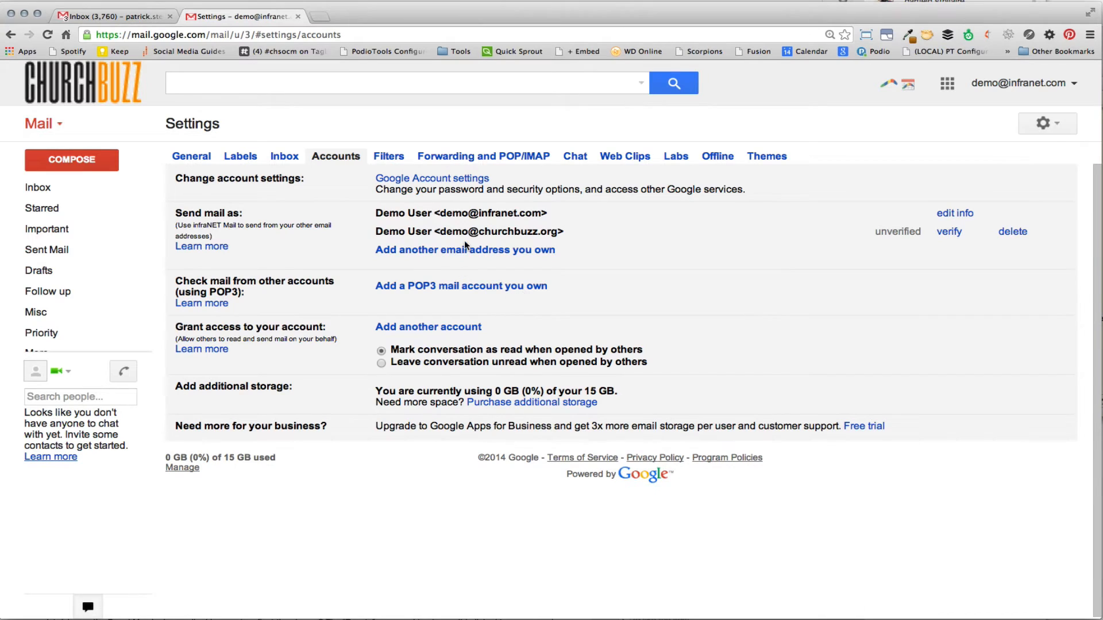
drag(439, 231, 556, 229)
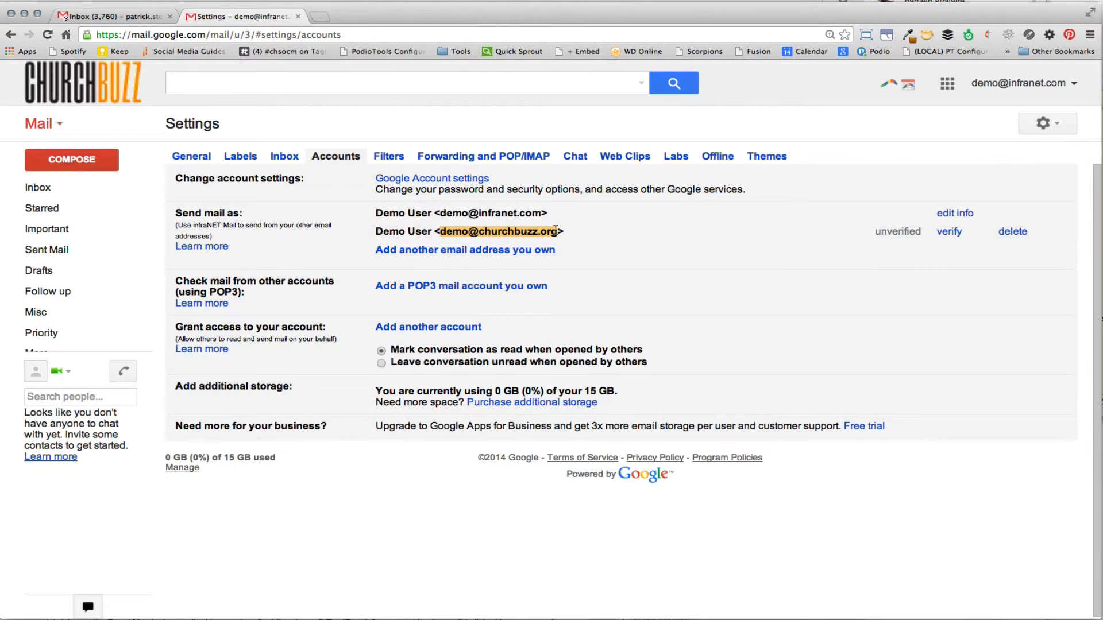
click(897, 234)
double_click(896, 233)
click(834, 246)
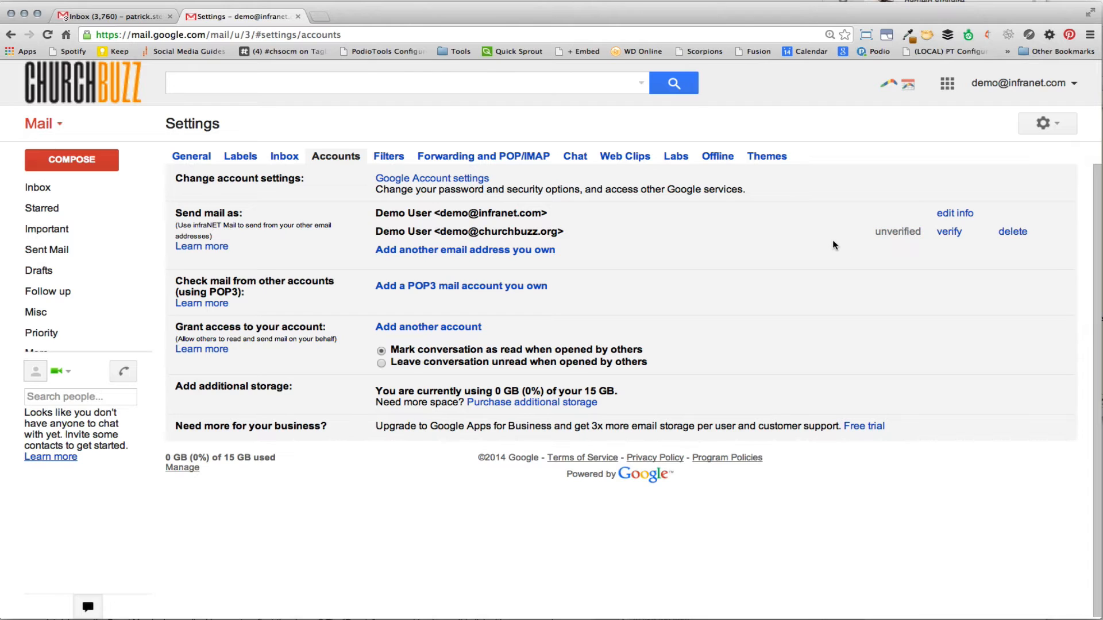
Step: Return to the inbox, refresh it, and open the forwarded confirmation e-mail
click(279, 159)
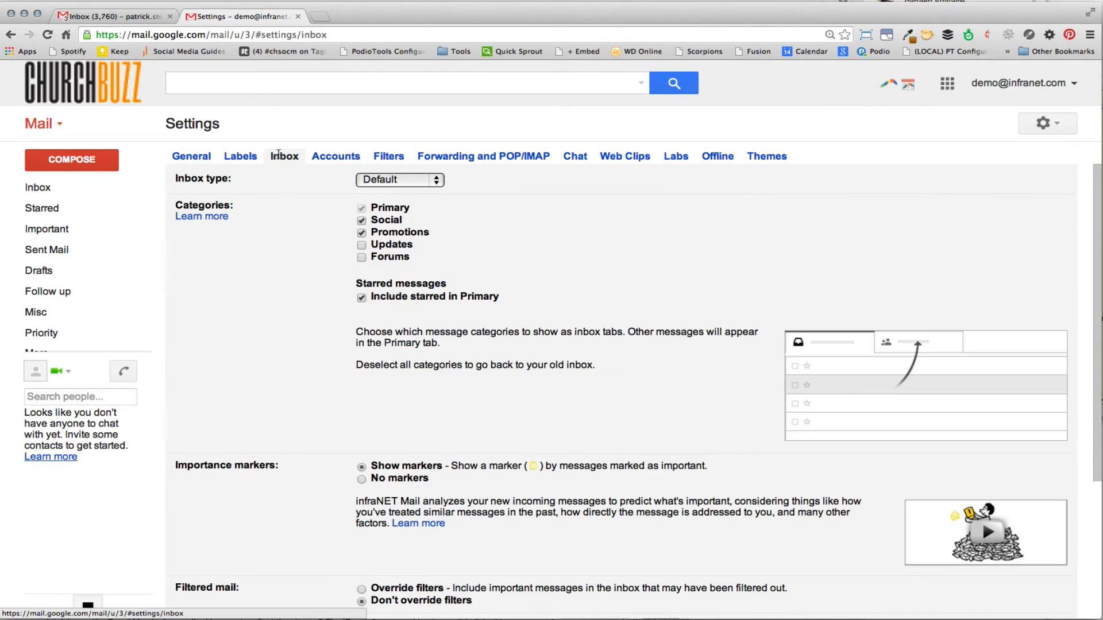
click(43, 191)
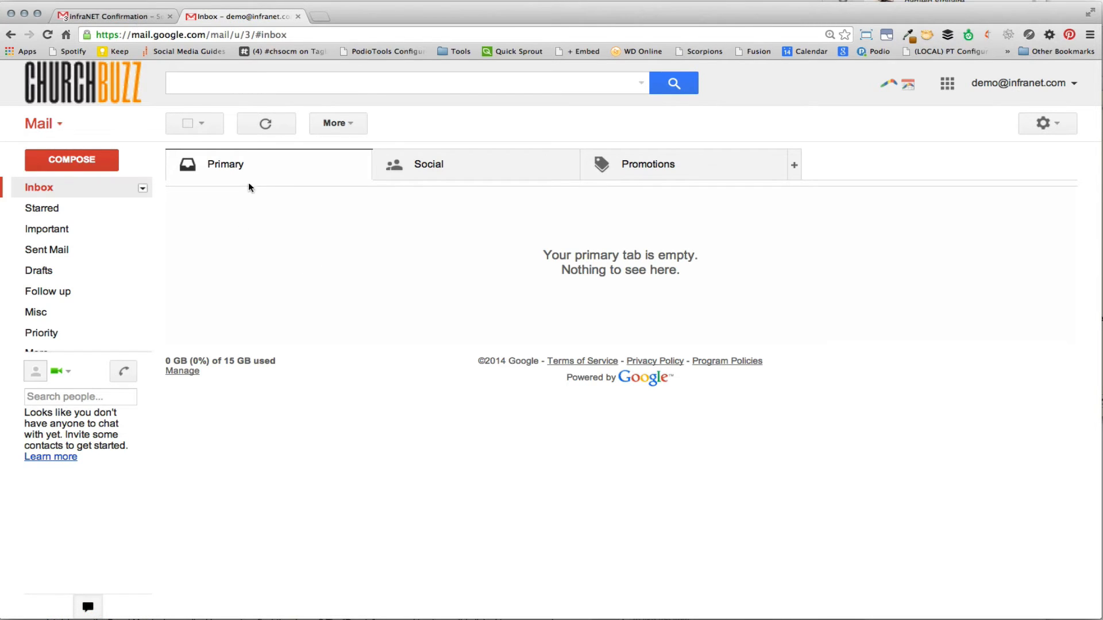
click(266, 128)
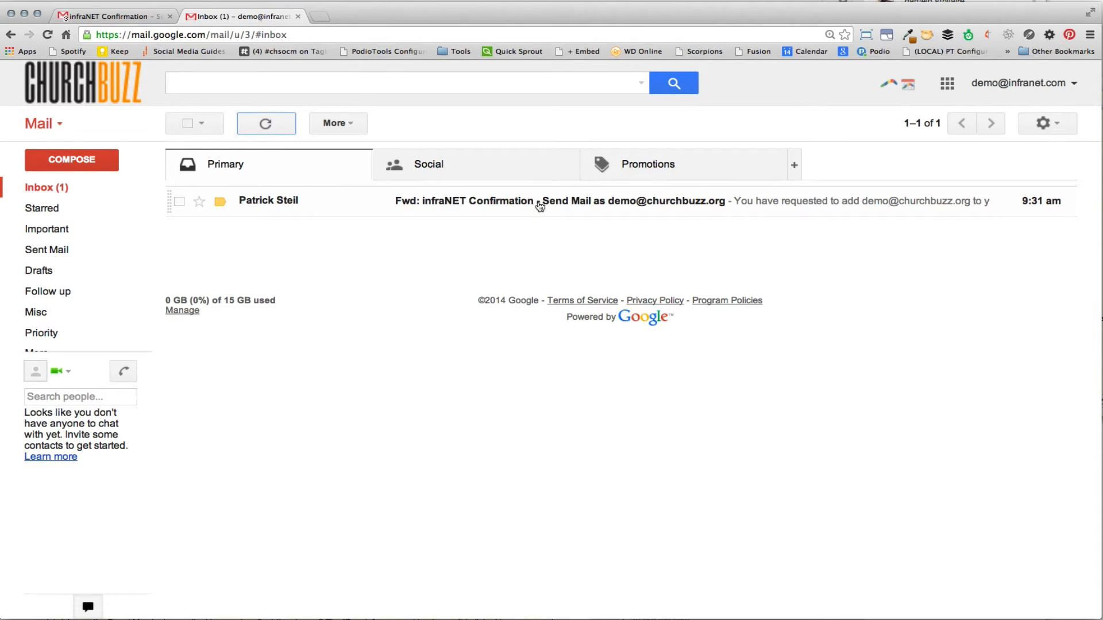
click(577, 205)
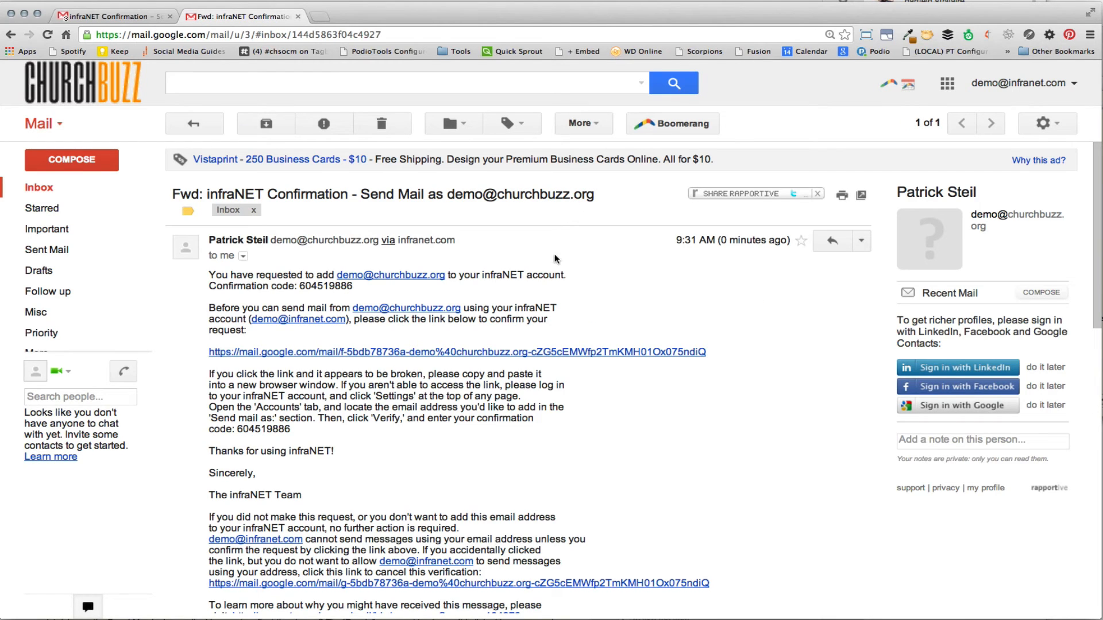
Step: Follow the confirmation link in the e-mail, then close the confirmation tab
click(460, 354)
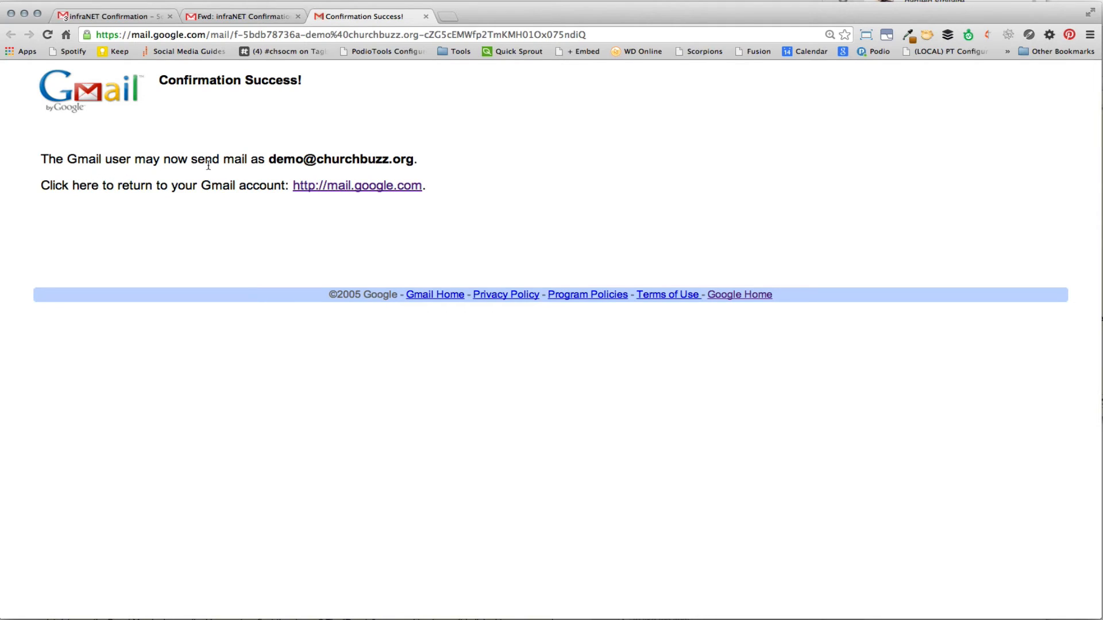
drag(271, 159, 402, 159)
click(441, 161)
click(426, 17)
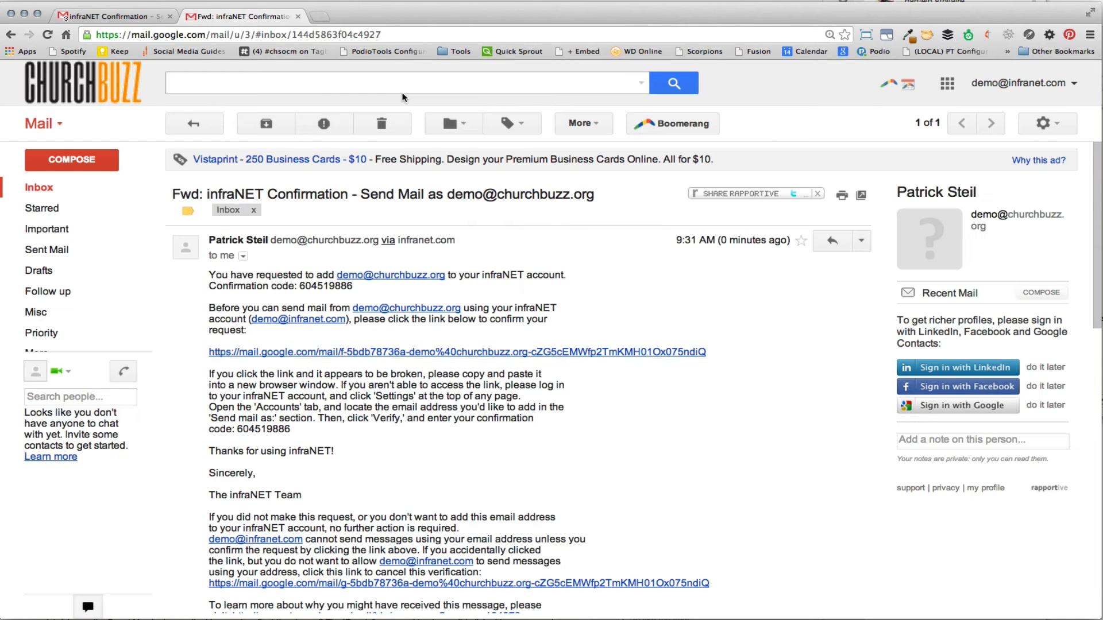
Step: Reopen the Accounts settings to review the verified send-as address
click(1042, 123)
click(989, 270)
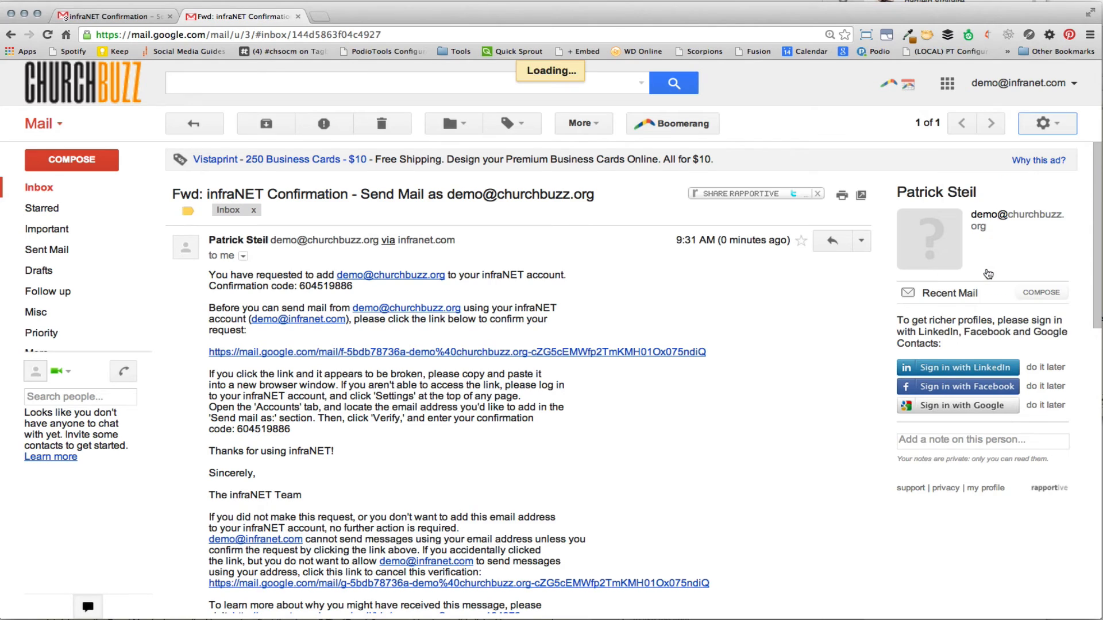
click(346, 157)
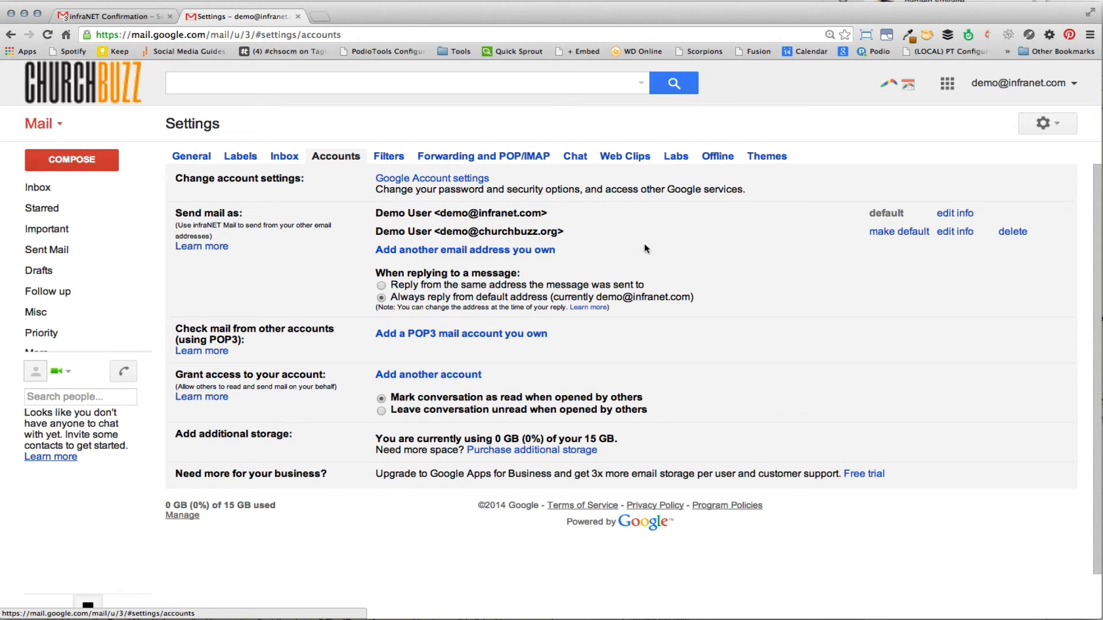
drag(376, 231, 591, 230)
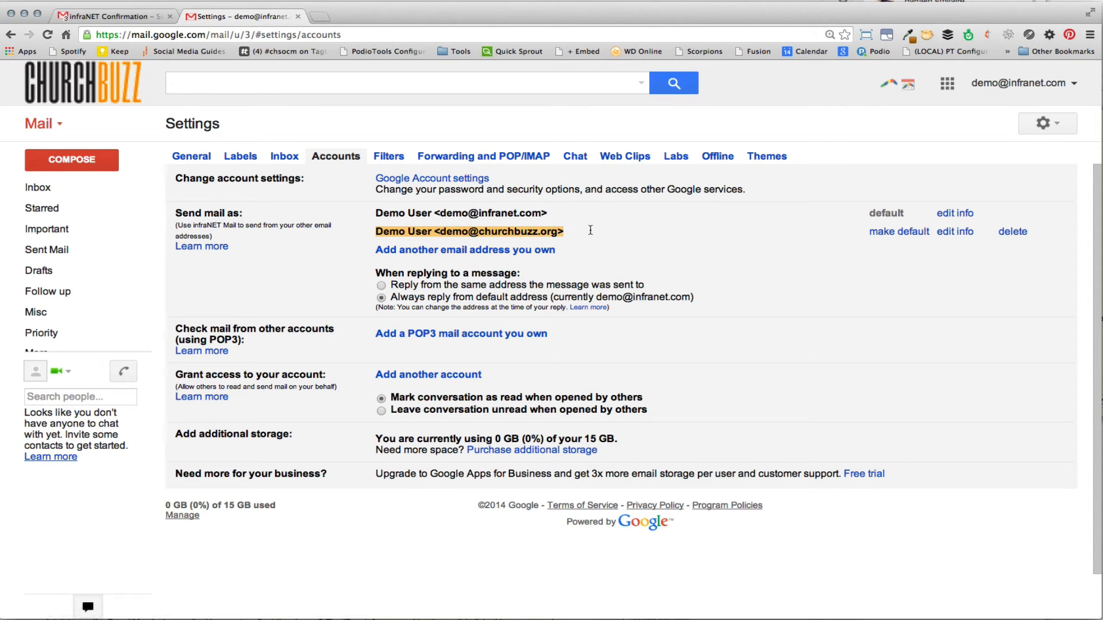
click(628, 236)
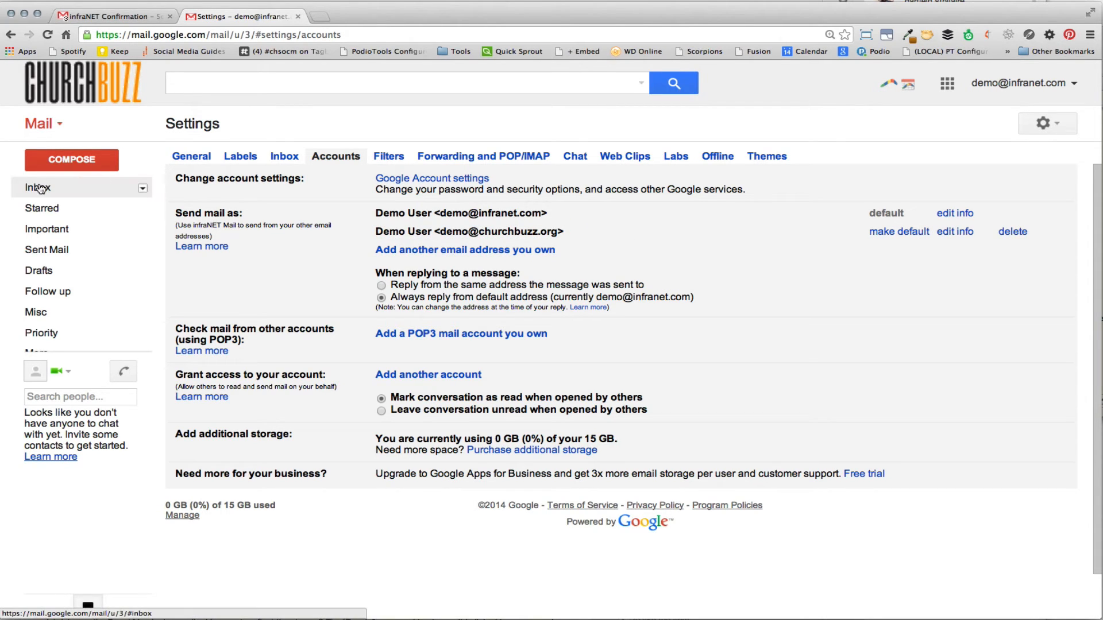
Step: Compose a new message to check the available From addresses, then close the draft
click(55, 158)
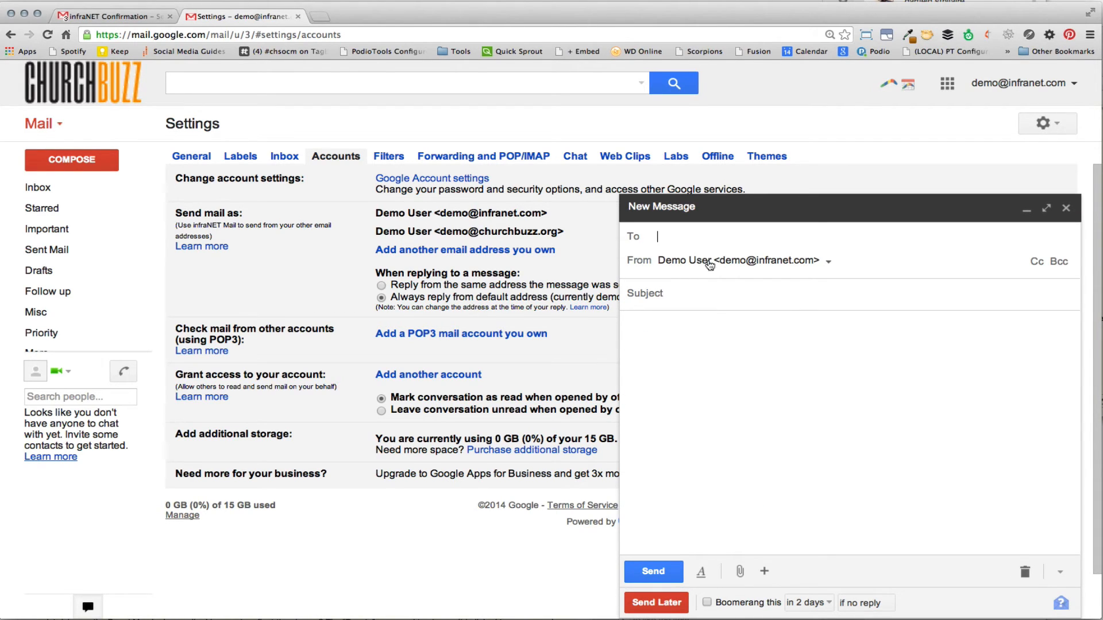
click(781, 266)
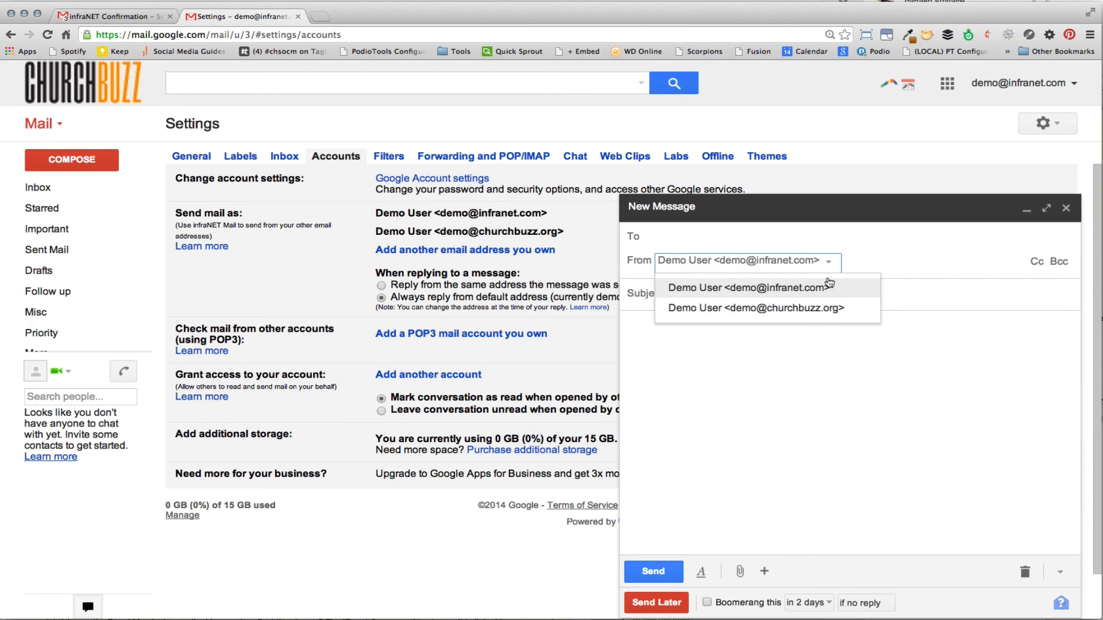
click(819, 340)
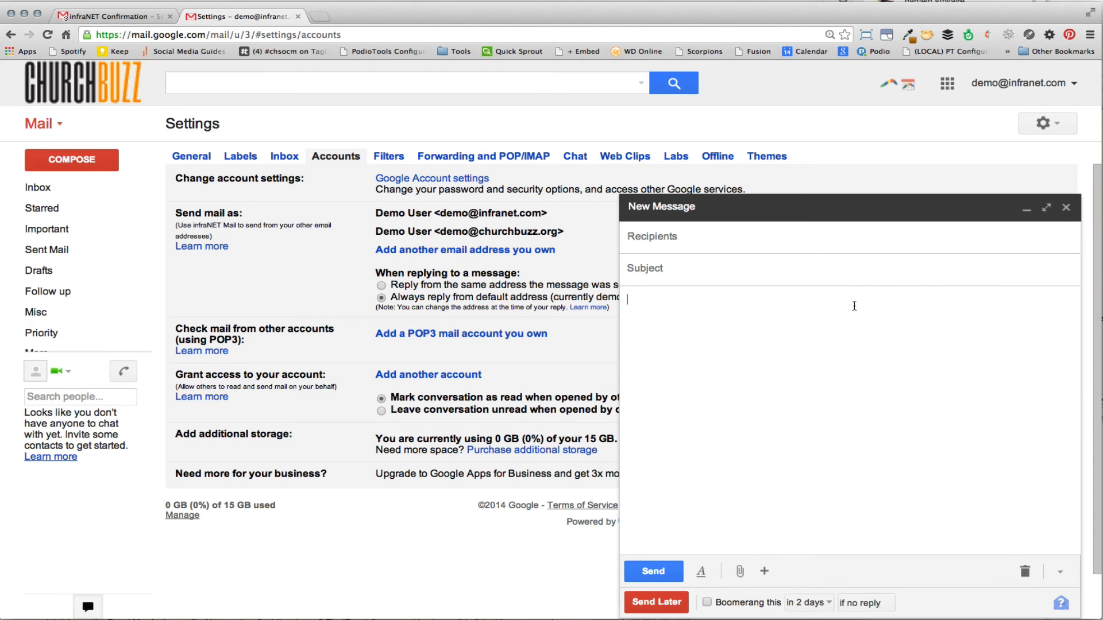
click(1066, 208)
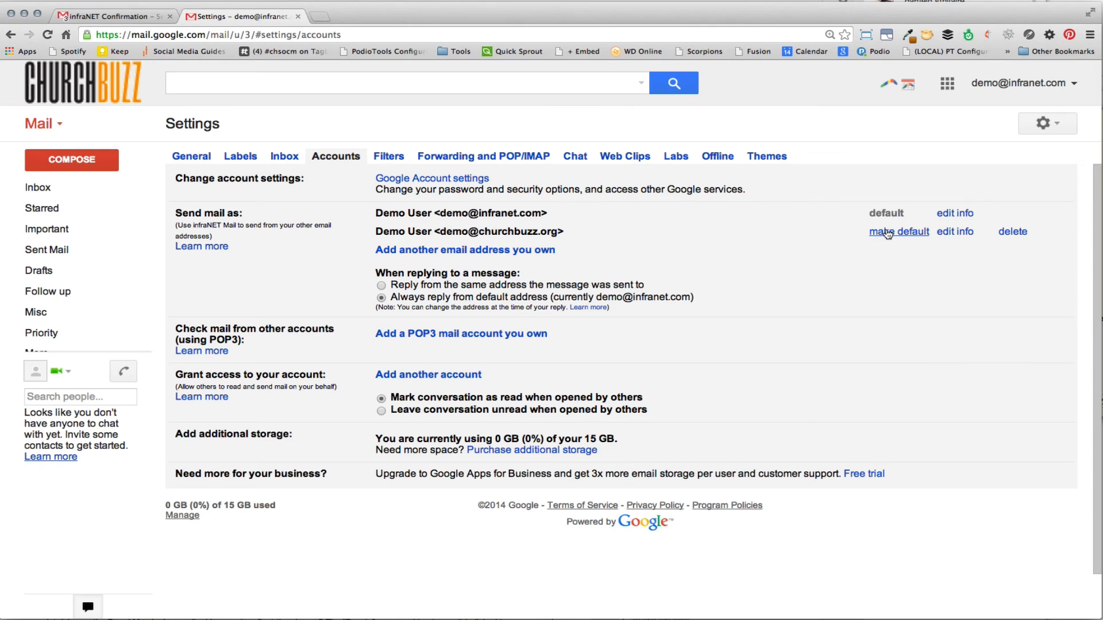
Step: Make the newly added send-as address the default sending address
click(909, 235)
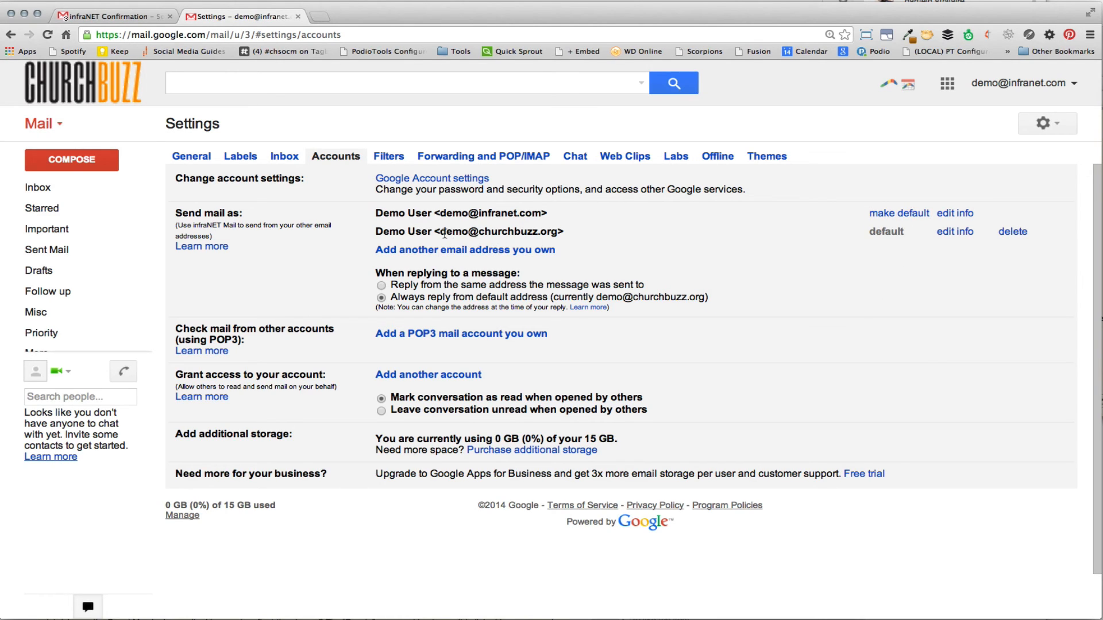
drag(446, 232, 564, 230)
click(614, 245)
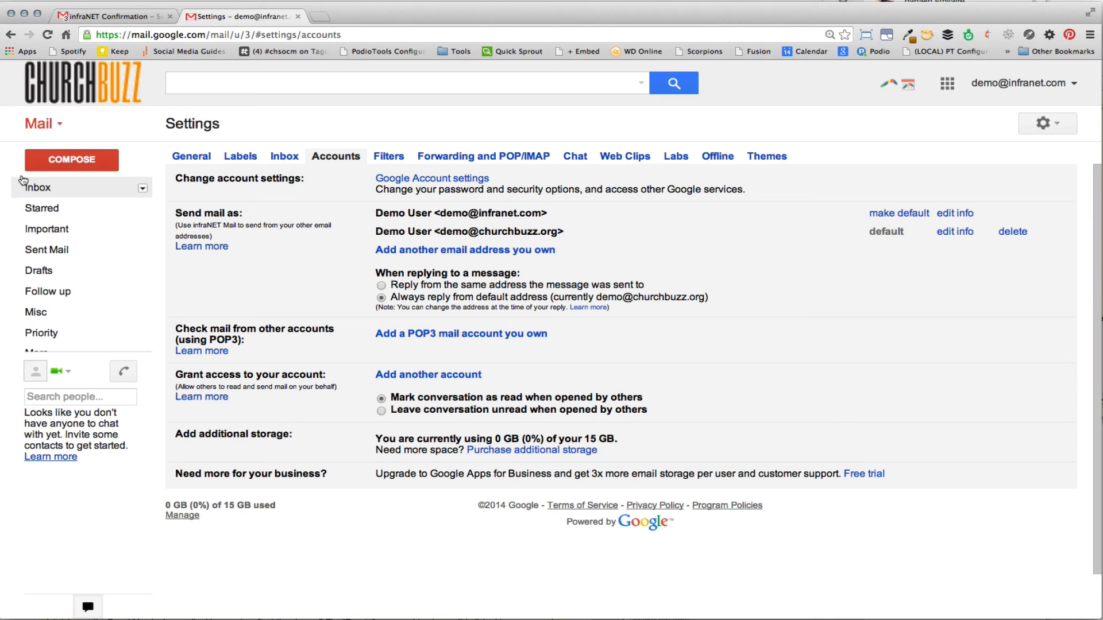
Step: Compose a new message to check the default From address, then close it
click(75, 161)
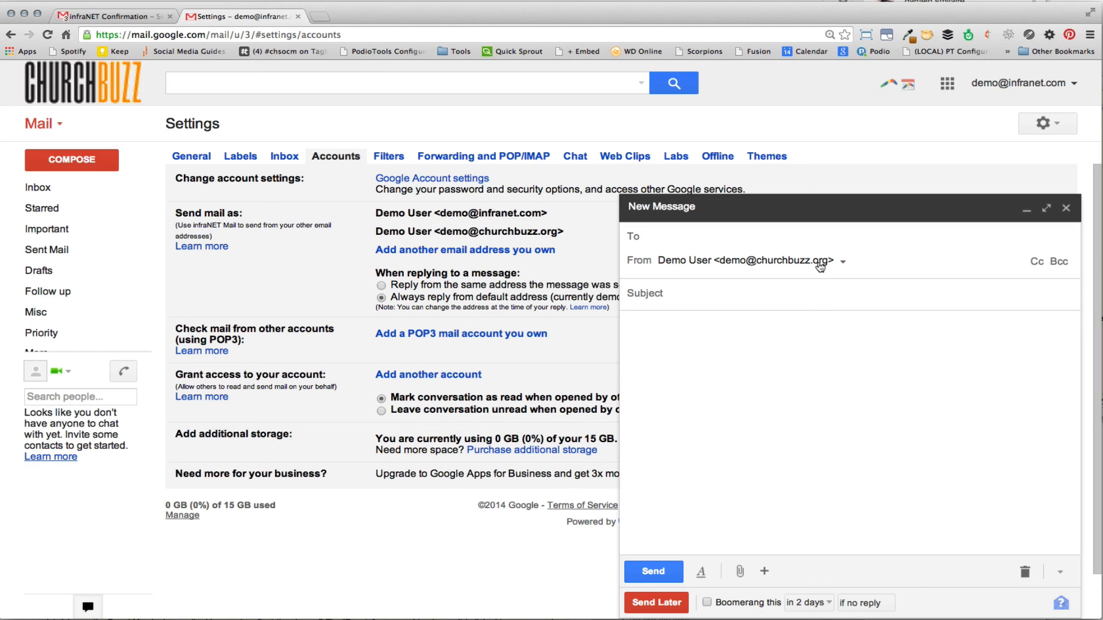
click(1064, 208)
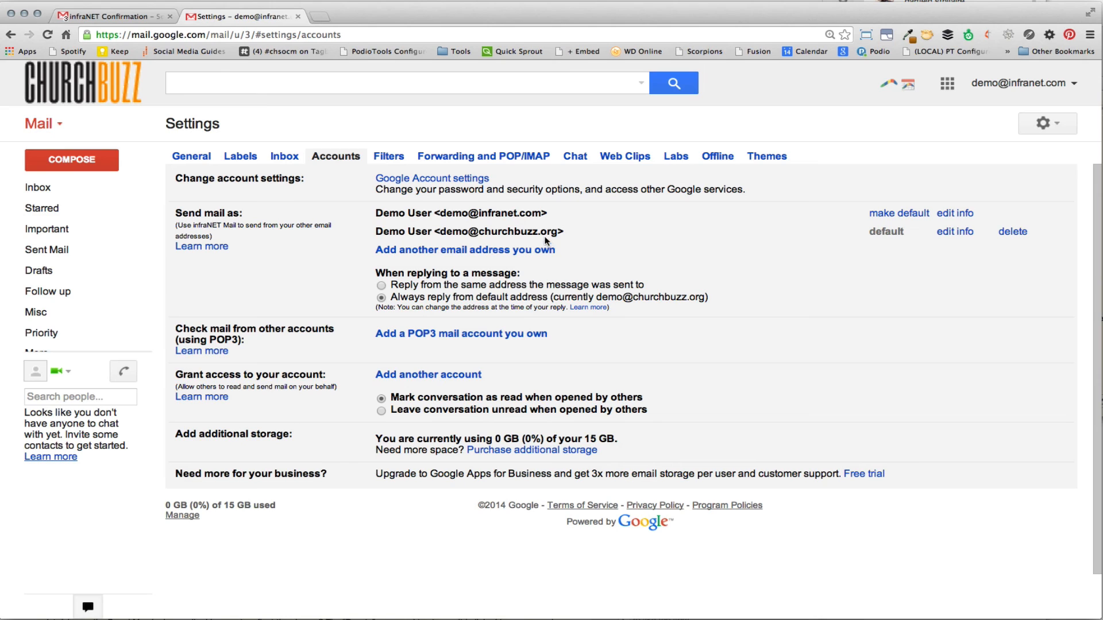